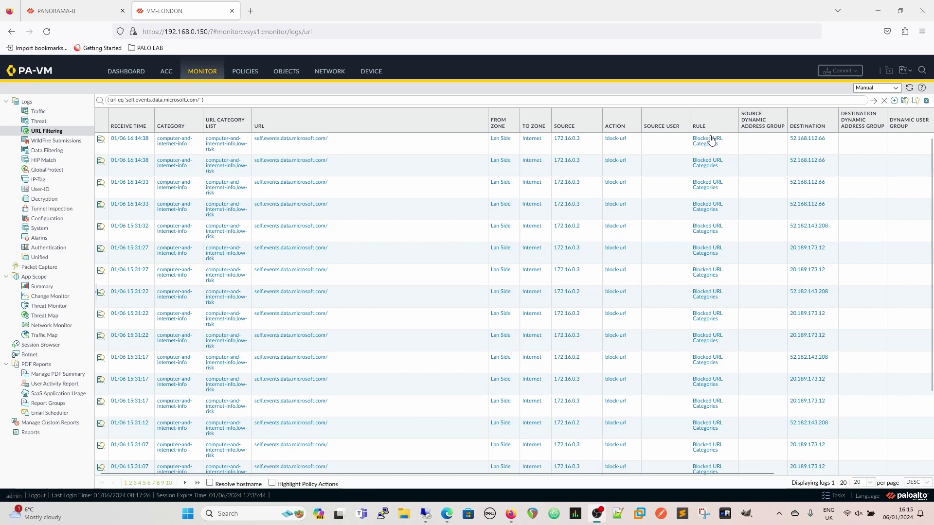
Step: Check which URL filtering profile the Blocked URL Categories security rule uses, and return to the URL filtering log
click(244, 71)
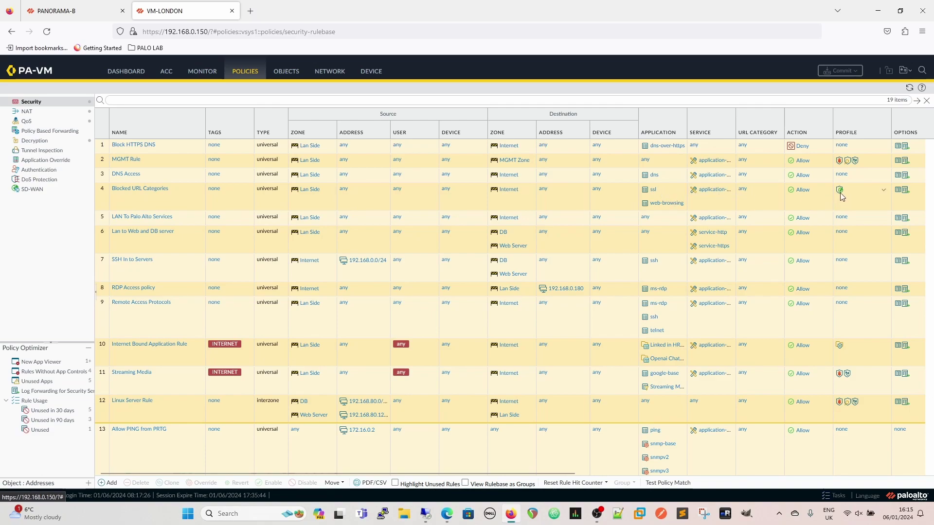
mouse_move(839, 193)
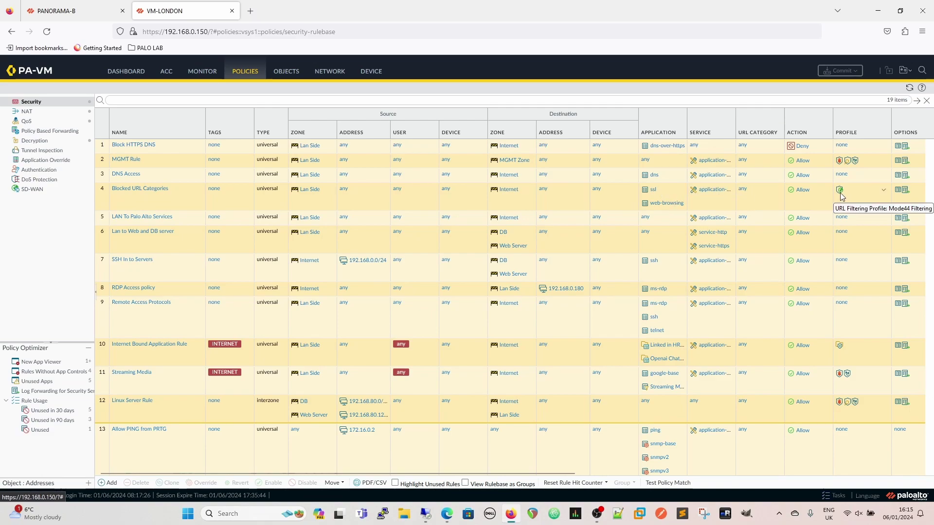
click(202, 72)
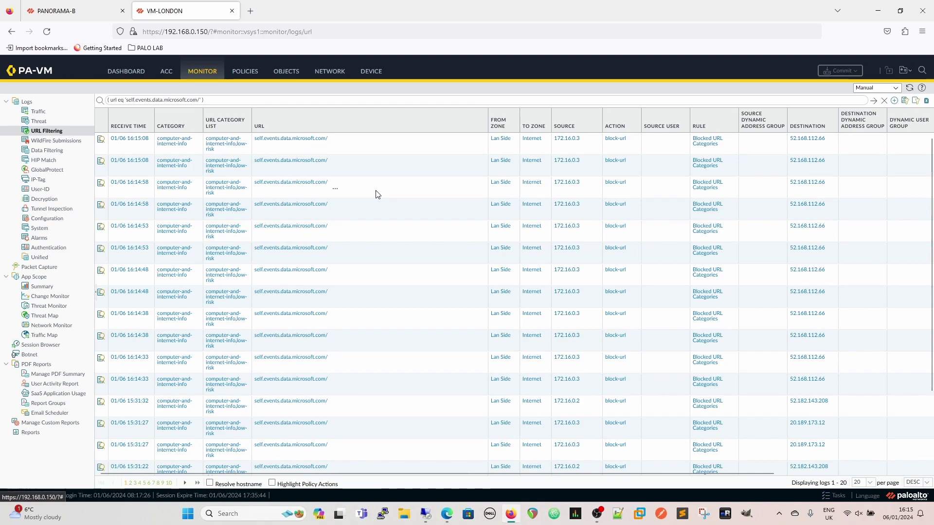
Step: Switch to Panorama and open the custom URL category Test No Block for editing
click(73, 11)
click(117, 257)
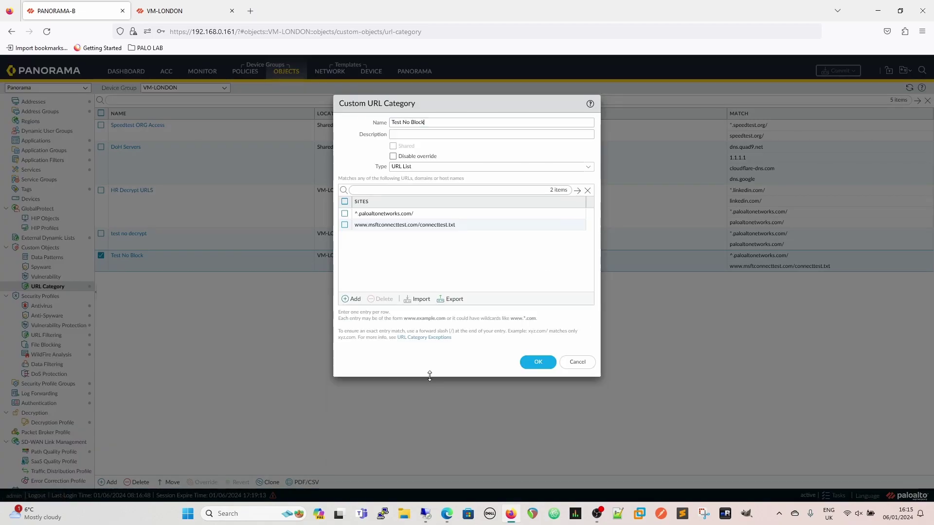
click(353, 300)
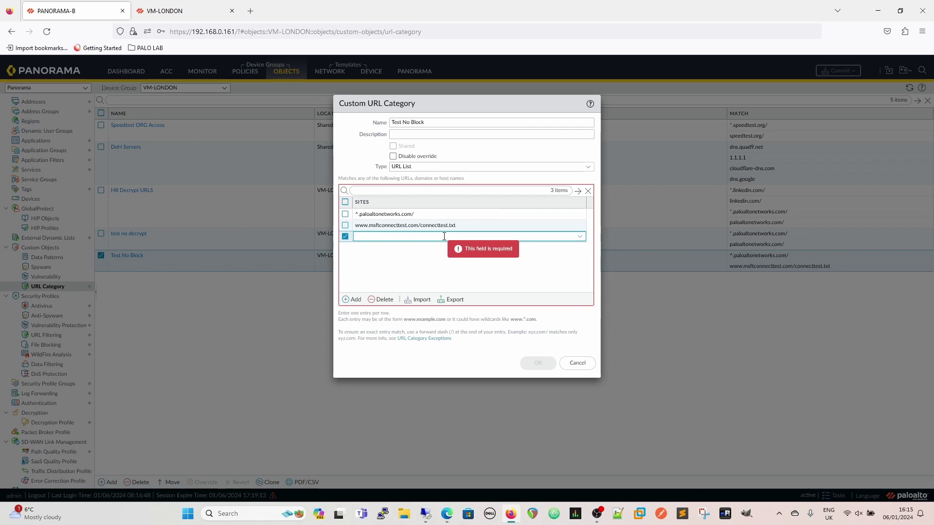
click(381, 299)
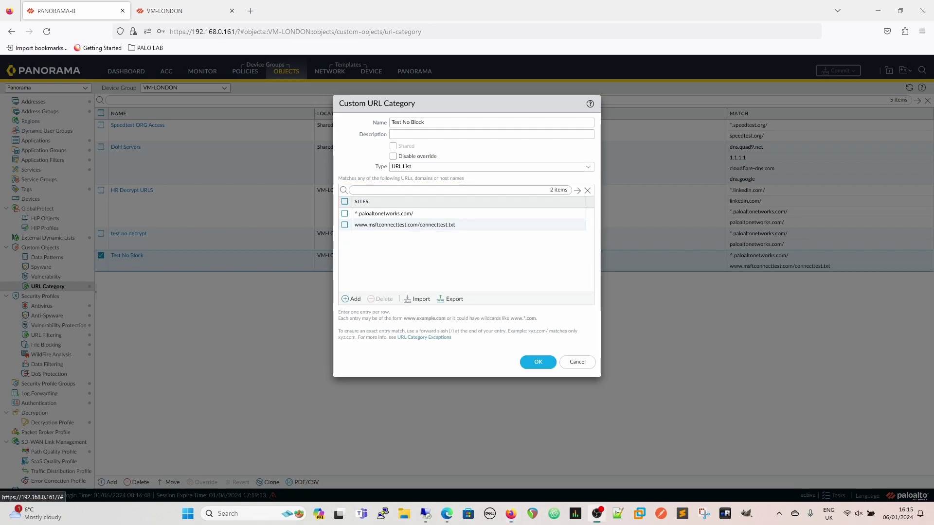
Step: Copy the URL self.events.data.microsoft.com/ from the VM-LONDON log and add it as a site in the Test No Block category
click(180, 12)
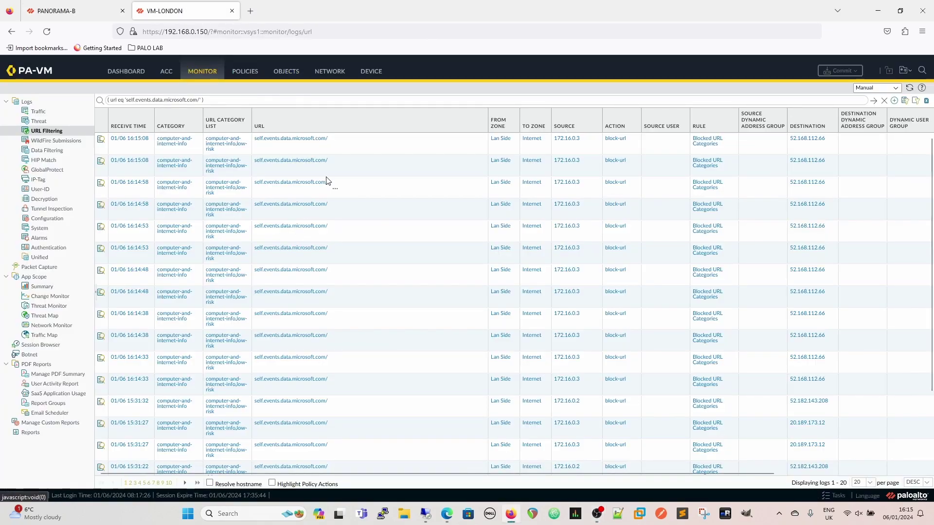
click(337, 146)
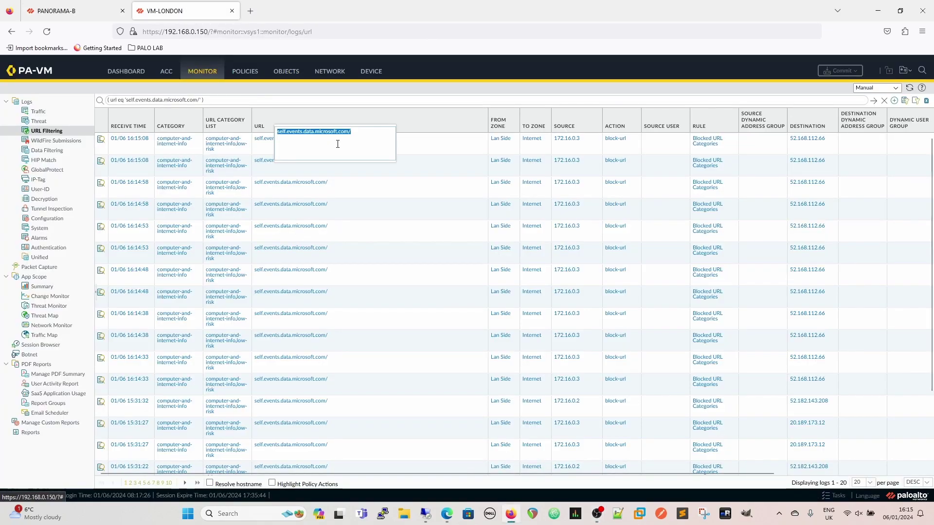
right_click(317, 135)
click(349, 190)
click(57, 11)
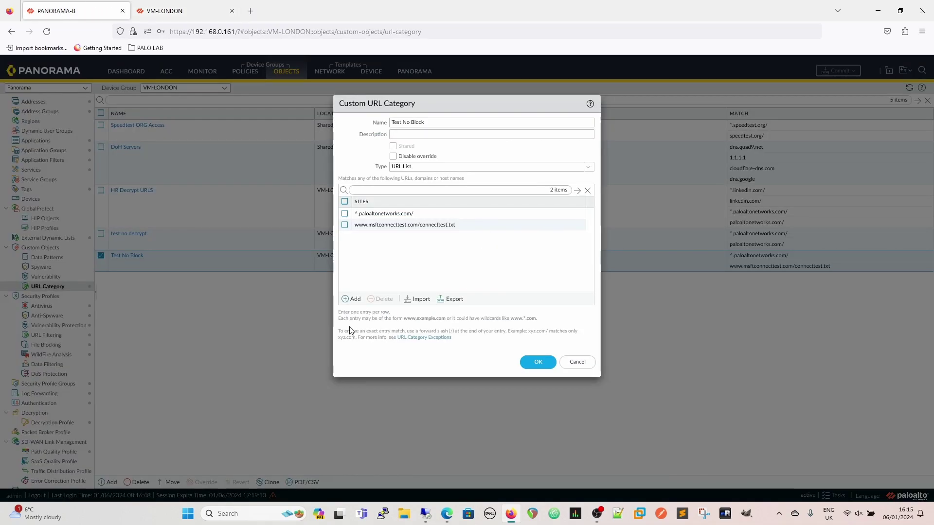
click(351, 299)
right_click(362, 237)
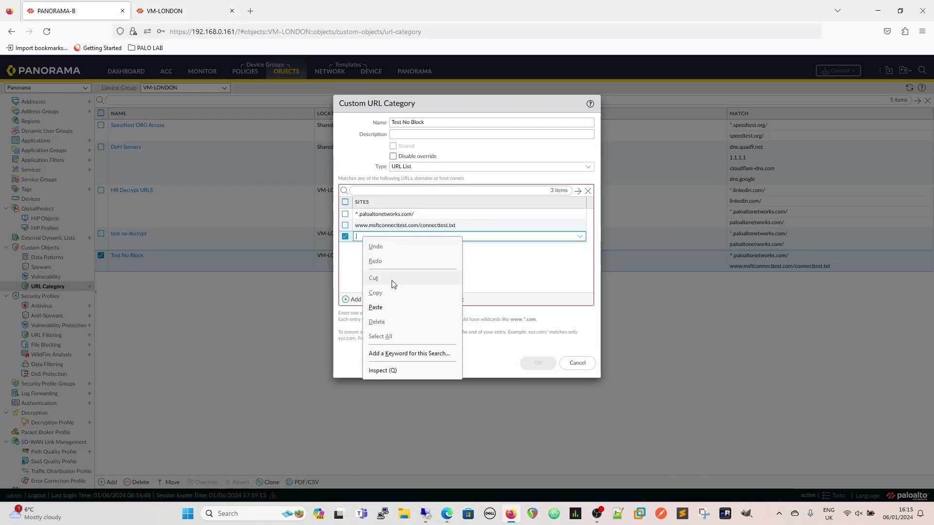
click(385, 307)
click(444, 271)
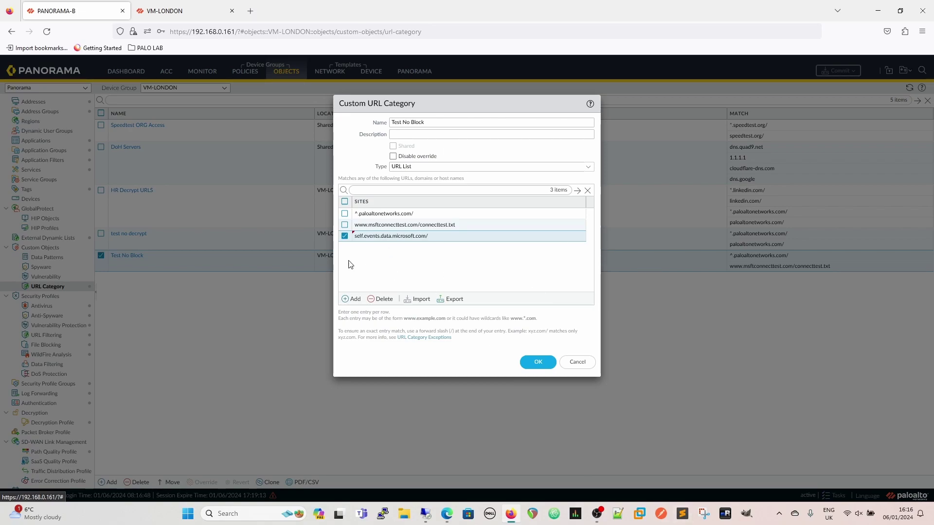
Step: Add the wildcard site ^.^.^.microsoft.com/ to the Test No Block category
click(355, 299)
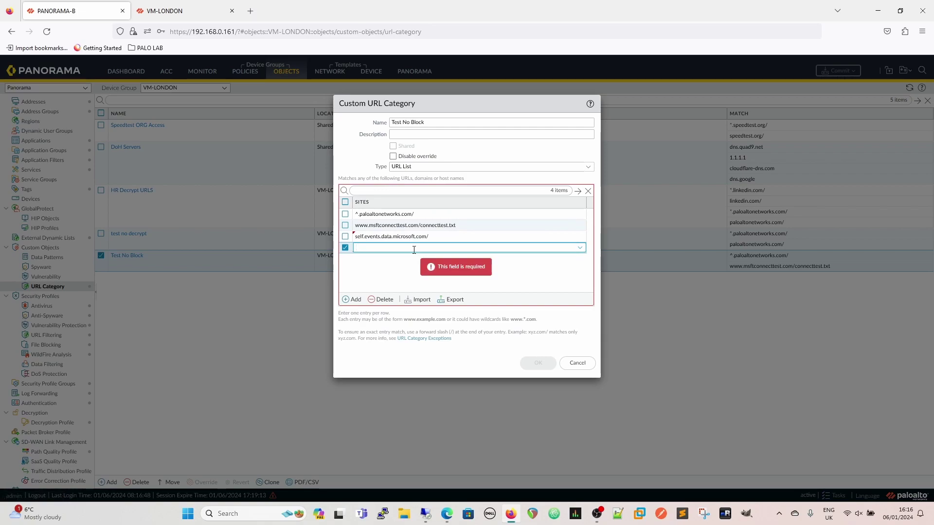
text(^.self)
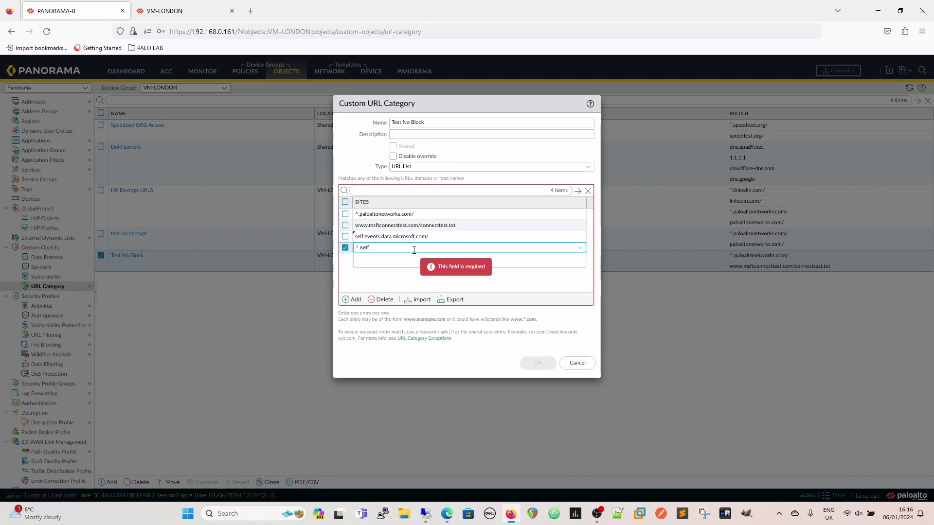
key(BackSpace)
key(BackSpace)
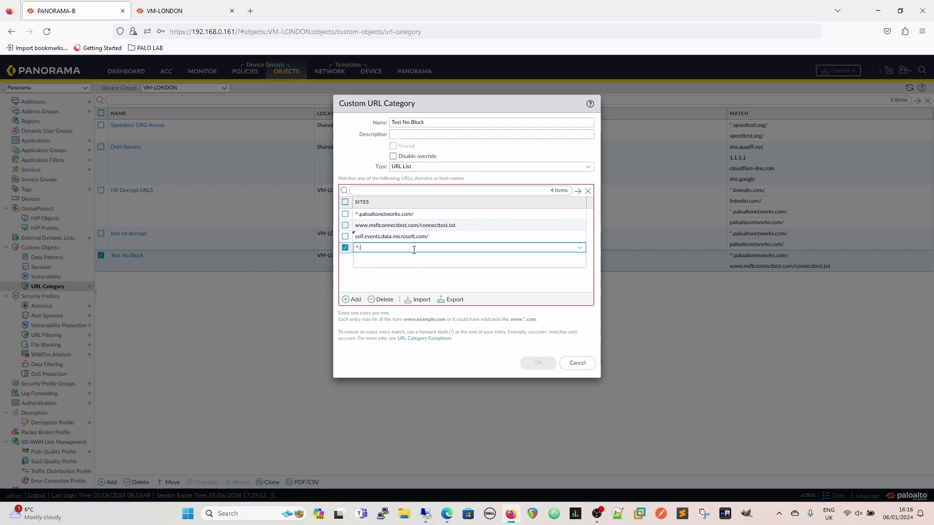
text(^.^.microsoft.com/)
click(408, 286)
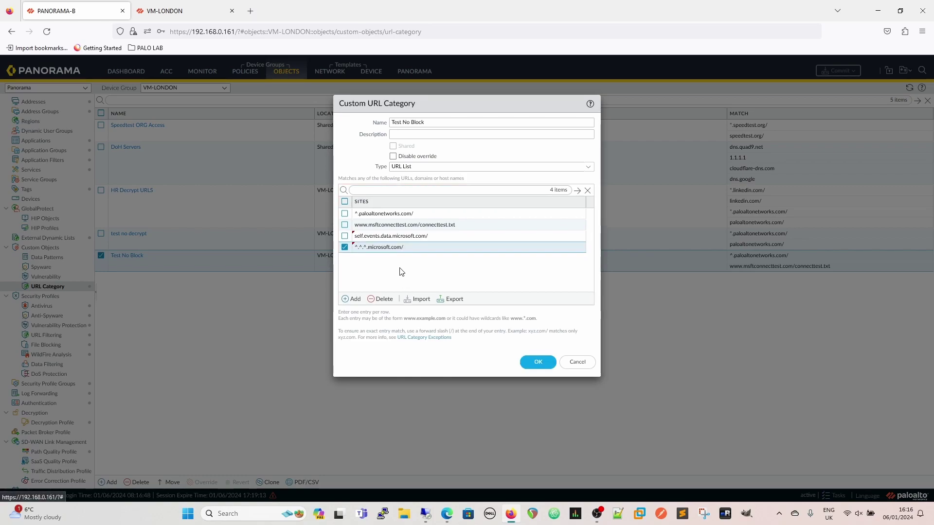
Step: Delete the self.events.data.microsoft.com/ site from the Test No Block category and save the category
click(345, 237)
click(345, 248)
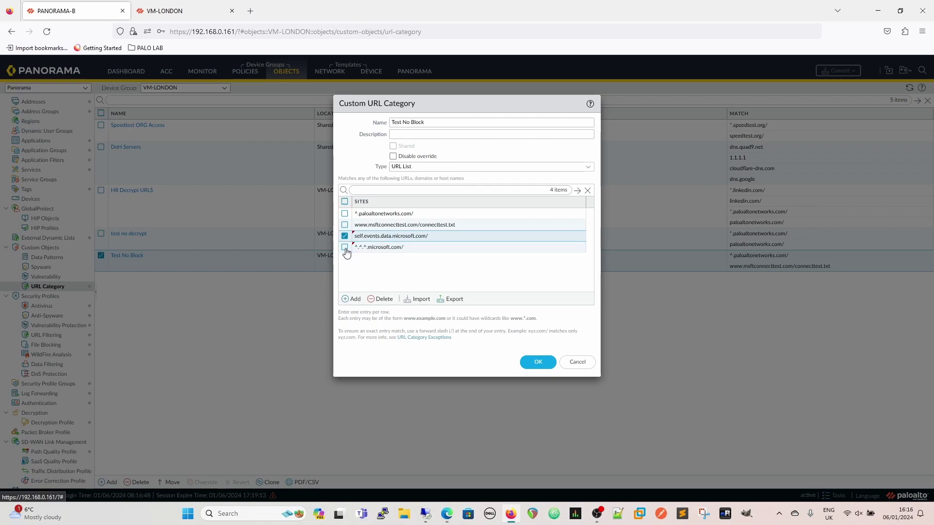
click(383, 299)
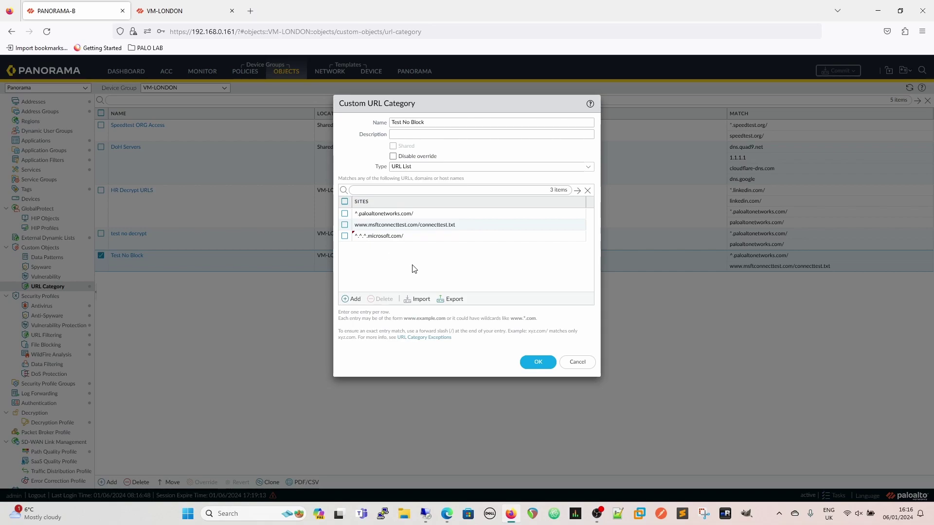
click(538, 362)
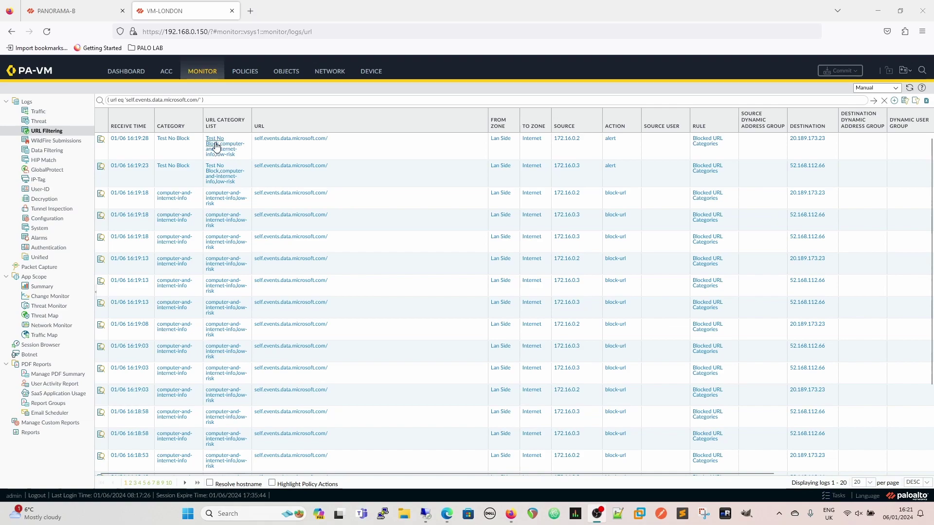
Step: Widen the URL Category List column in the VM-LONDON log and filter the entries for URLs equal to 'edge.microsoft.com/'
drag(251, 118, 363, 120)
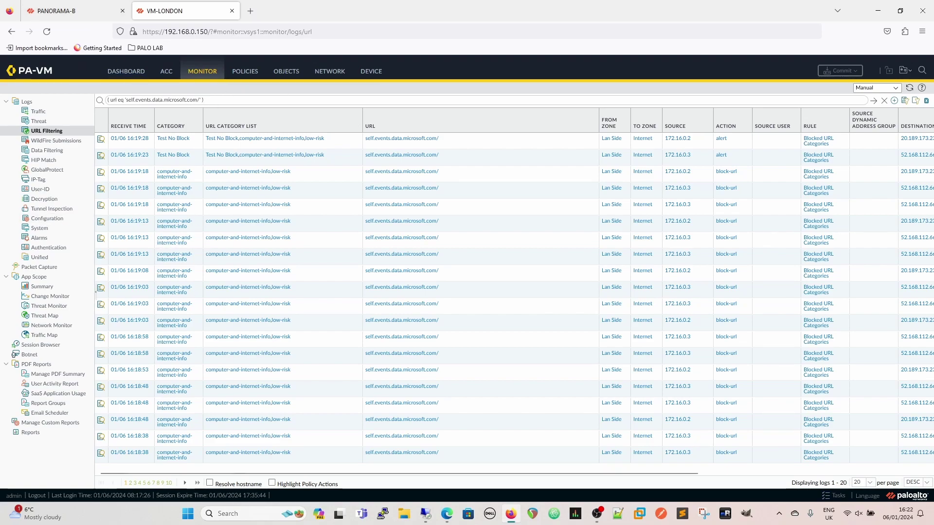
click(164, 99)
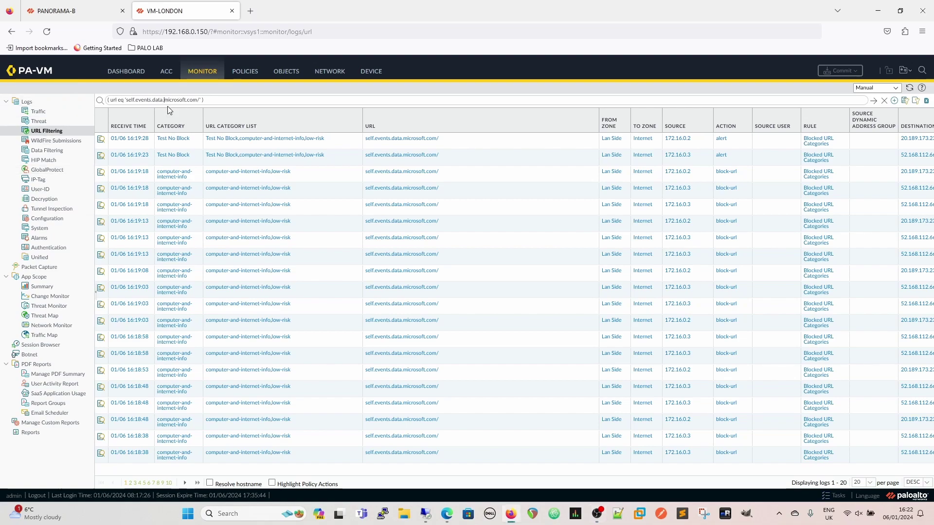
key(BackSpace)
key(BackSpace)
key(BackSpace)
key(BackSpace)
key(BackSpace)
key(BackSpace)
key(BackSpace)
text(dge)
click(871, 103)
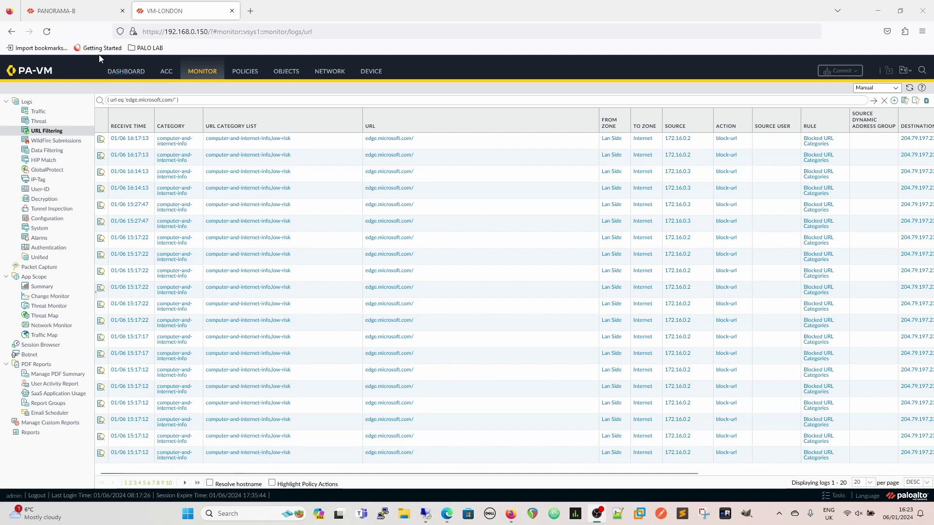
Step: In Panorama's Test No Block category, change the Microsoft wildcard site to *.microsoft.com/ and save the category
click(80, 10)
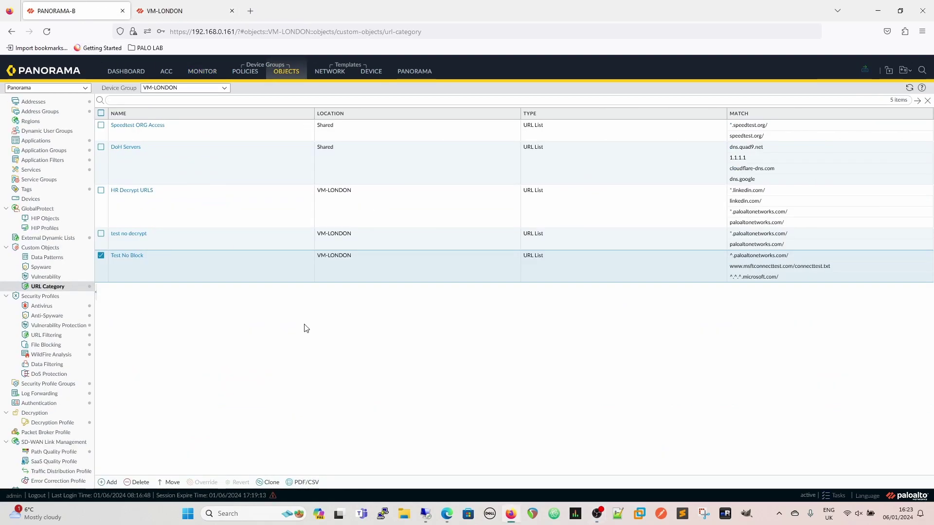
click(123, 256)
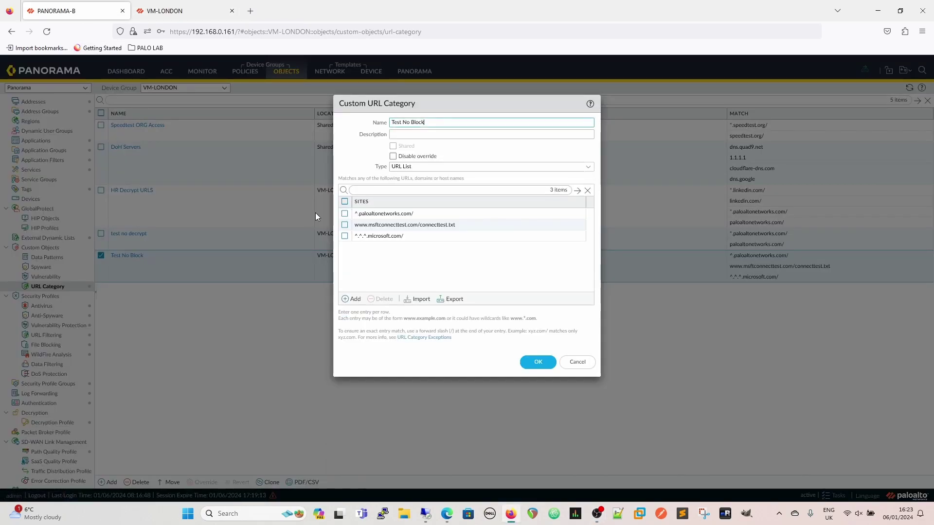
click(367, 236)
click(368, 238)
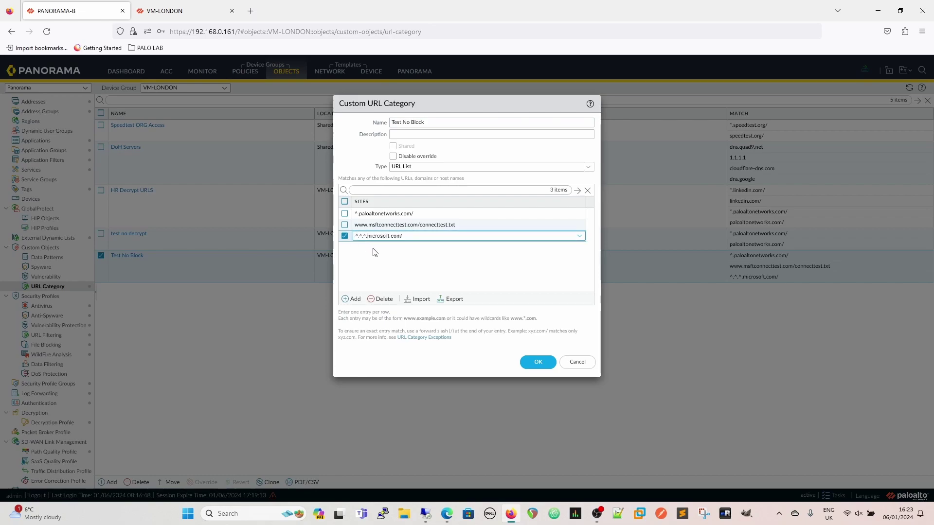
key(BackSpace)
key(BackSpace)
key(BackSpace)
key(BackSpace)
key(BackSpace)
key(BackSpace)
text(*.)
click(406, 272)
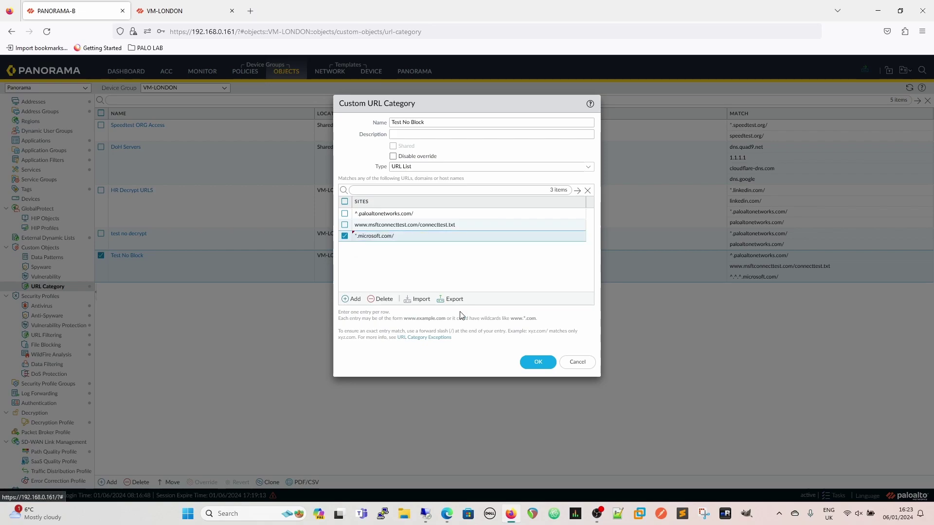
click(539, 366)
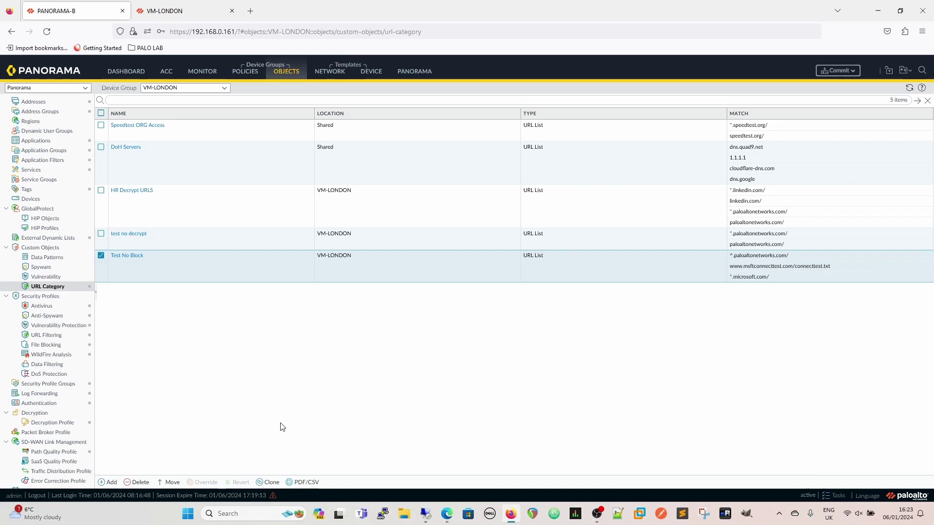
Step: Commit the category change to Panorama and push it to the VM-LONDON device group
click(838, 70)
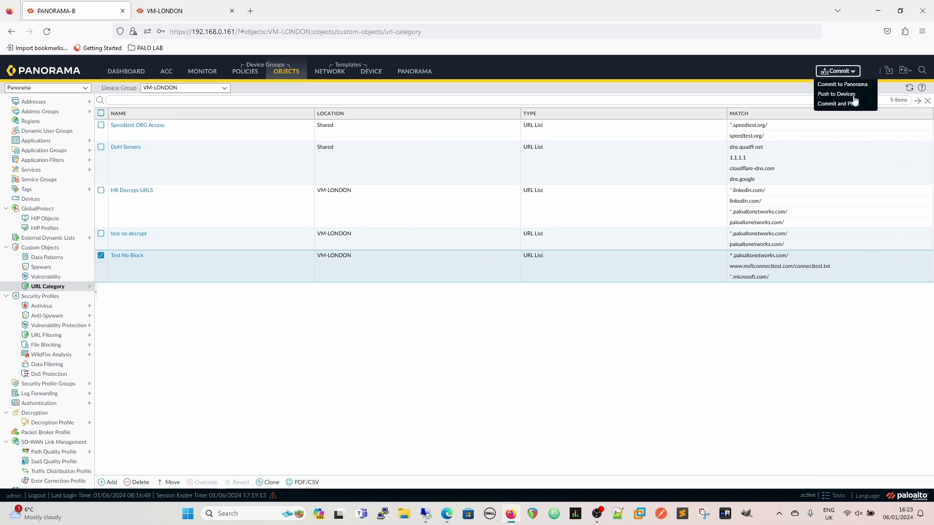
click(840, 105)
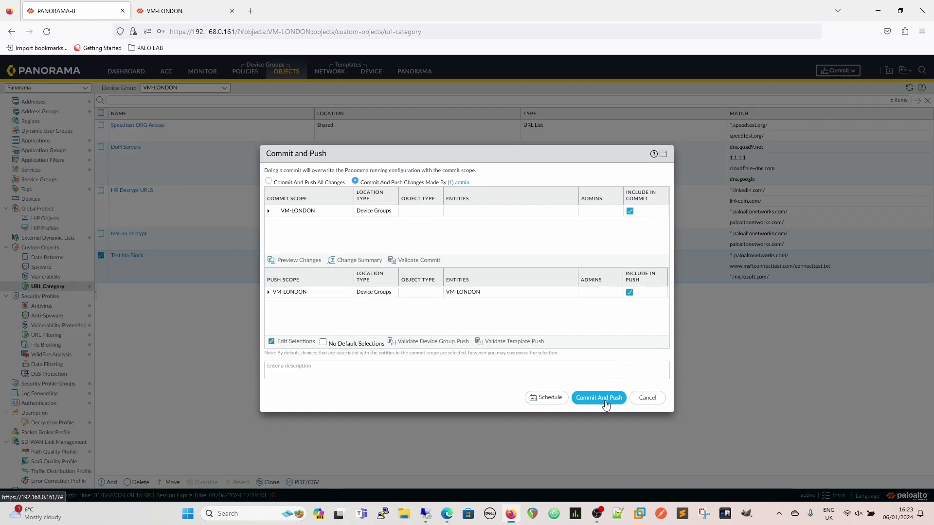
click(605, 401)
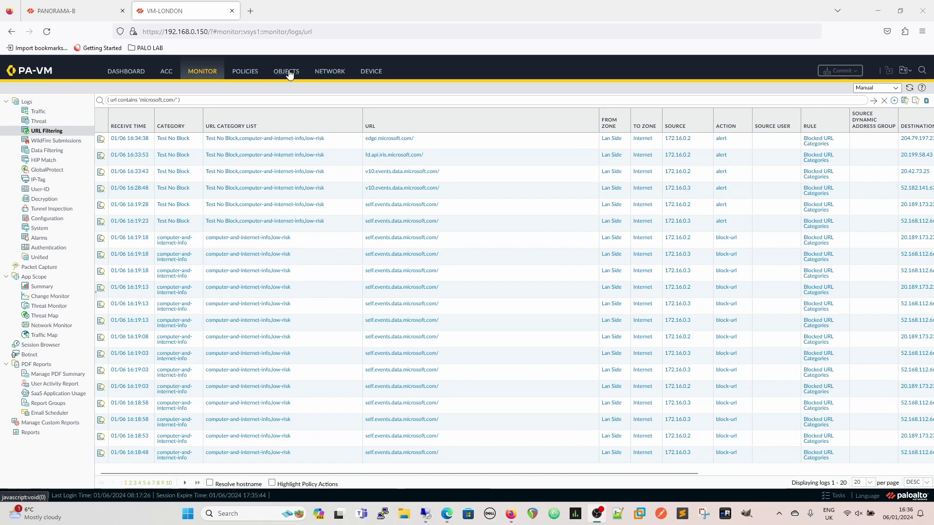
Step: Add the site ^.^.microsoft.com/ to Panorama's Test No Block category, save it, and return to the VM-LONDON URL filtering log
click(105, 10)
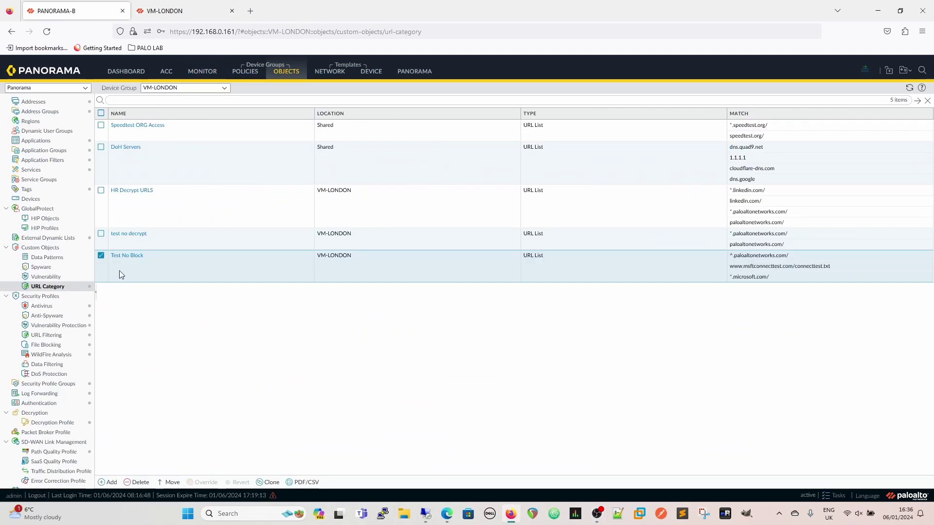
click(126, 255)
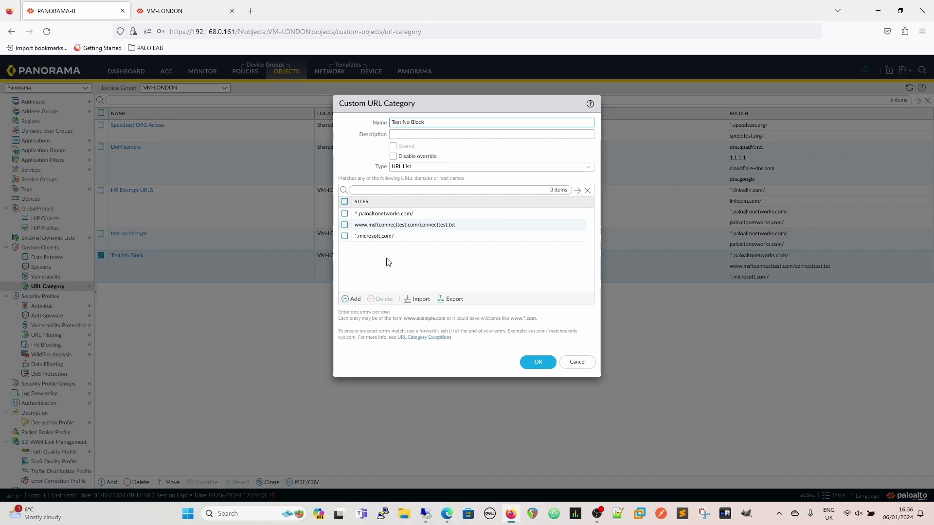
click(350, 299)
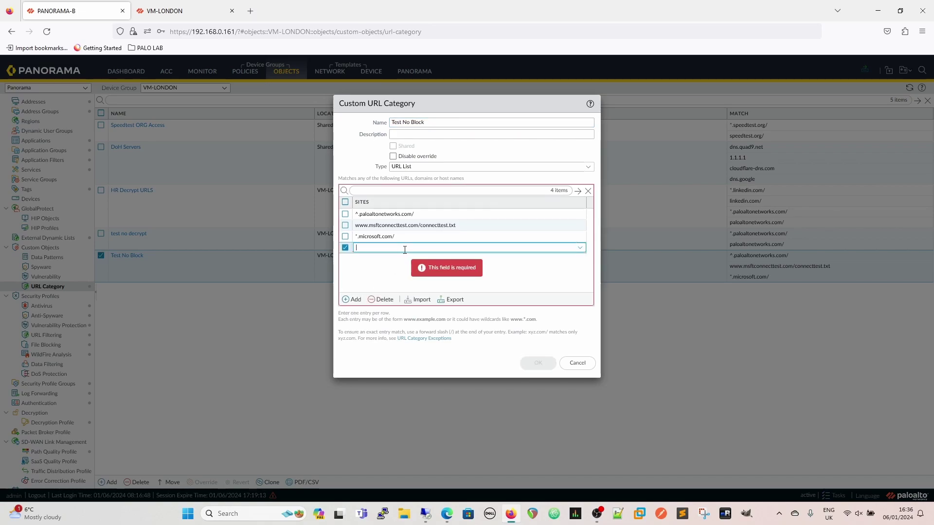
text(^.^)
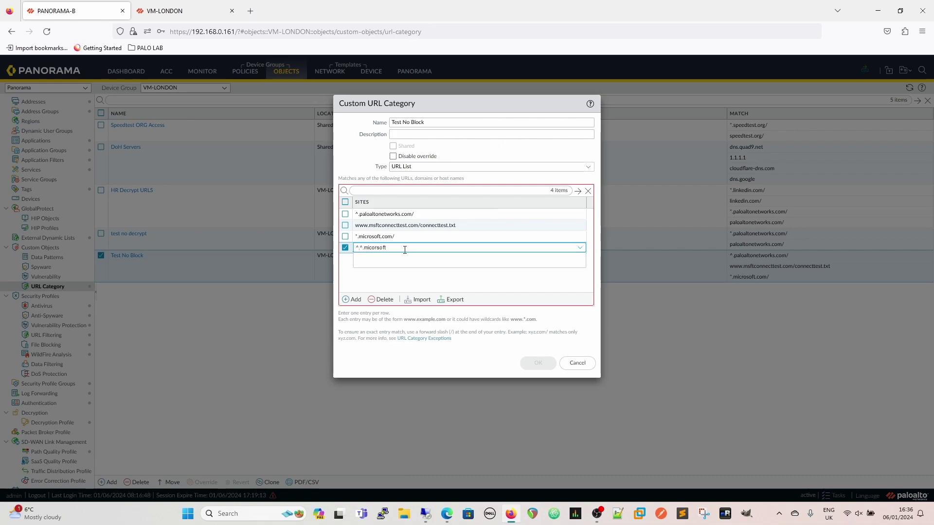
text(.microsoft)
click(448, 287)
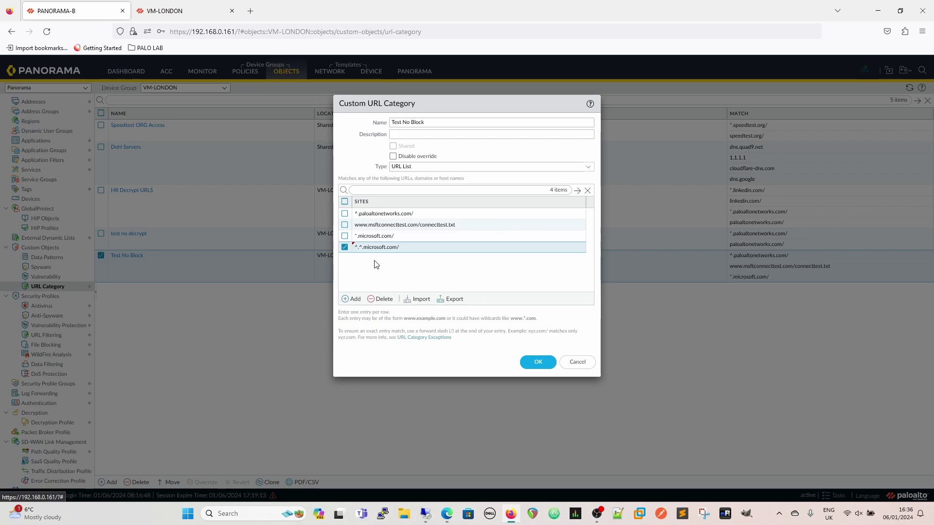
click(538, 362)
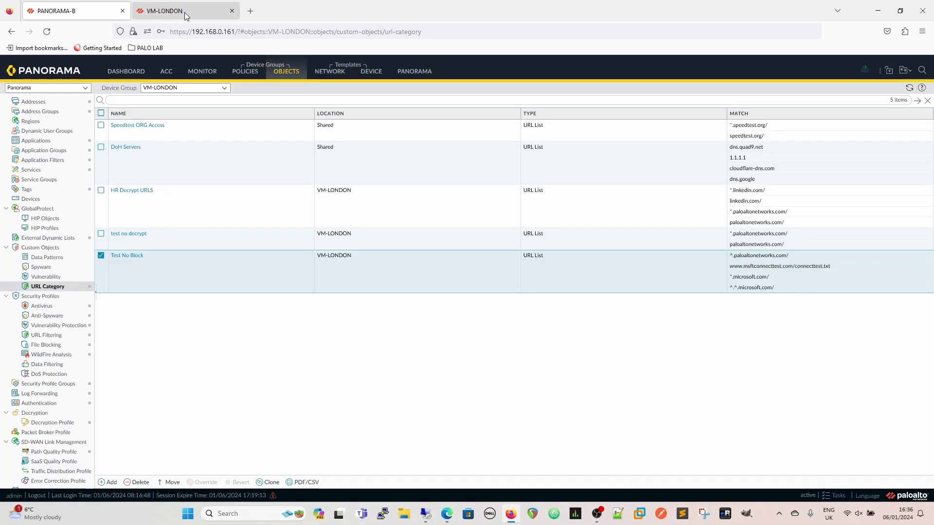
click(184, 13)
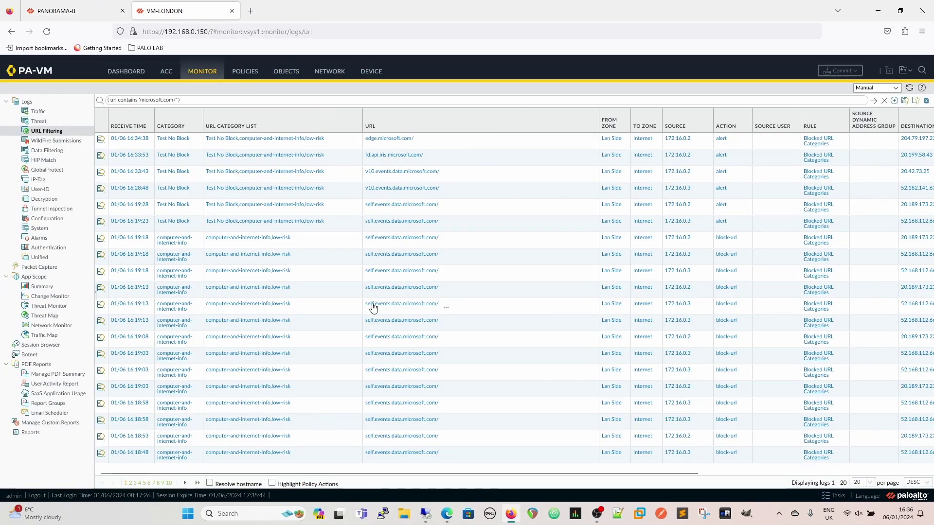